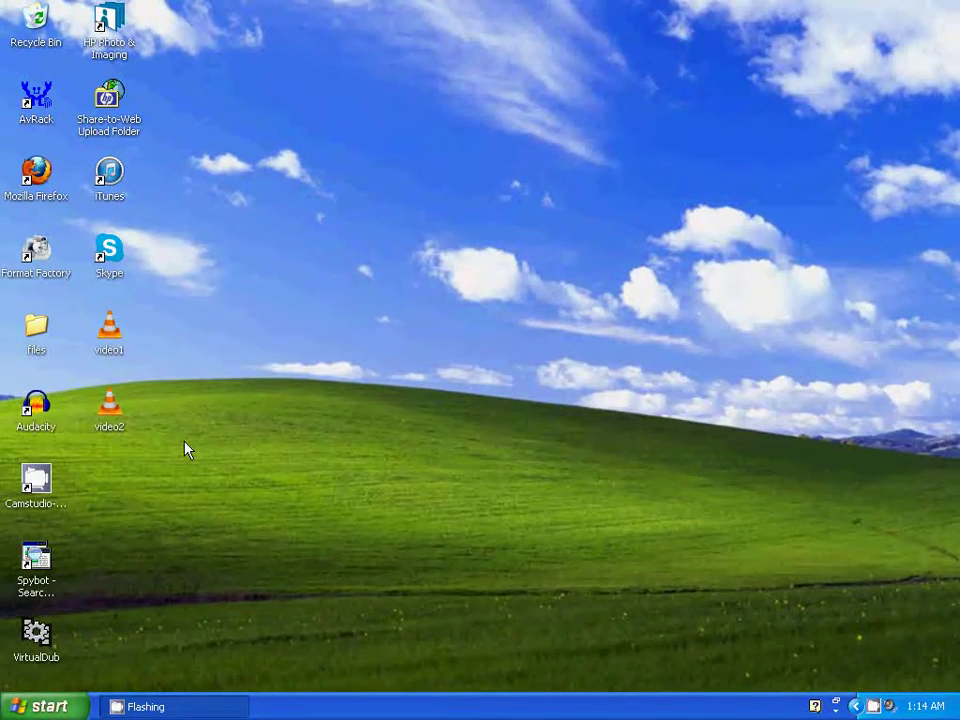
- Launch VirtualDub and load video1 by dropping it onto the window
double_click(37, 638)
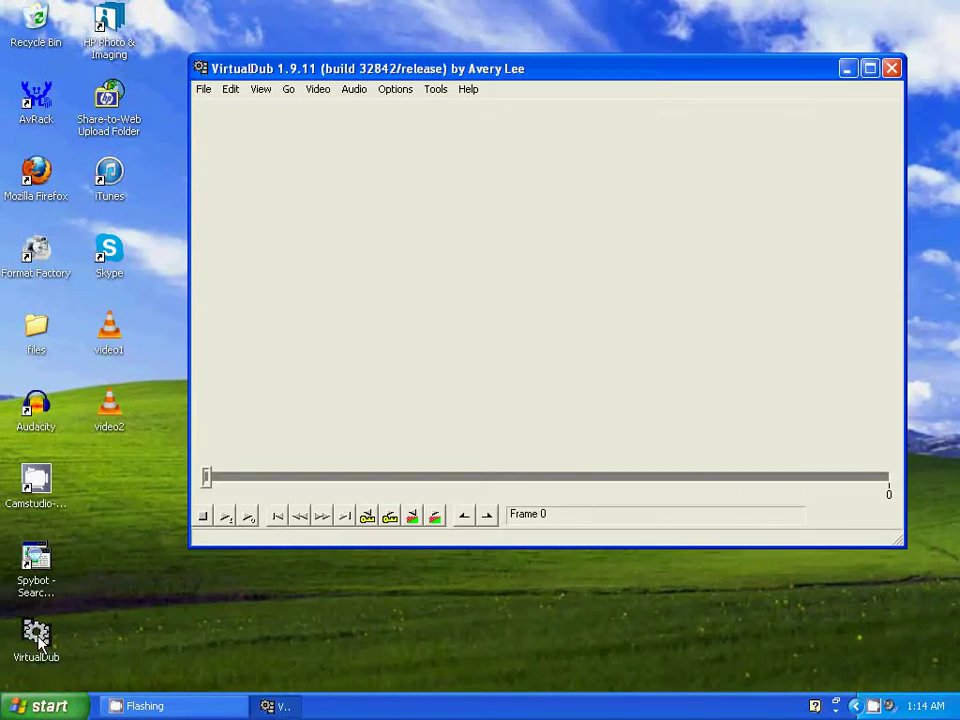
left_click_drag(109, 326, 341, 318)
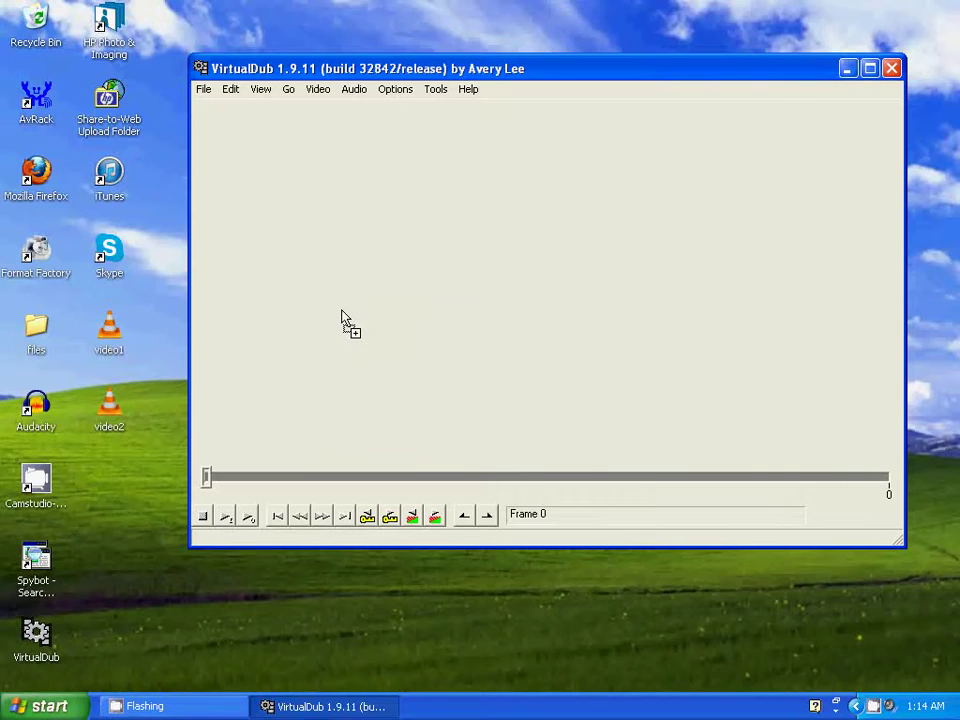
left_click_drag(341, 318, 341, 318)
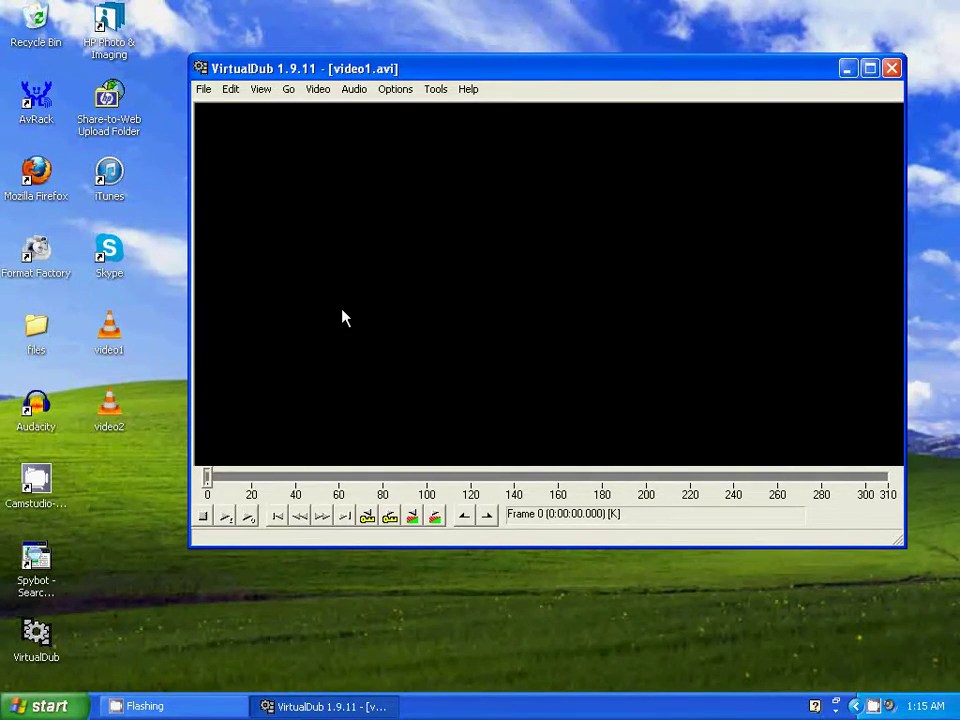
- Try appending video2 as an AVI segment, dismiss the incompatible-format error, and close VirtualDub
left_click(204, 90)
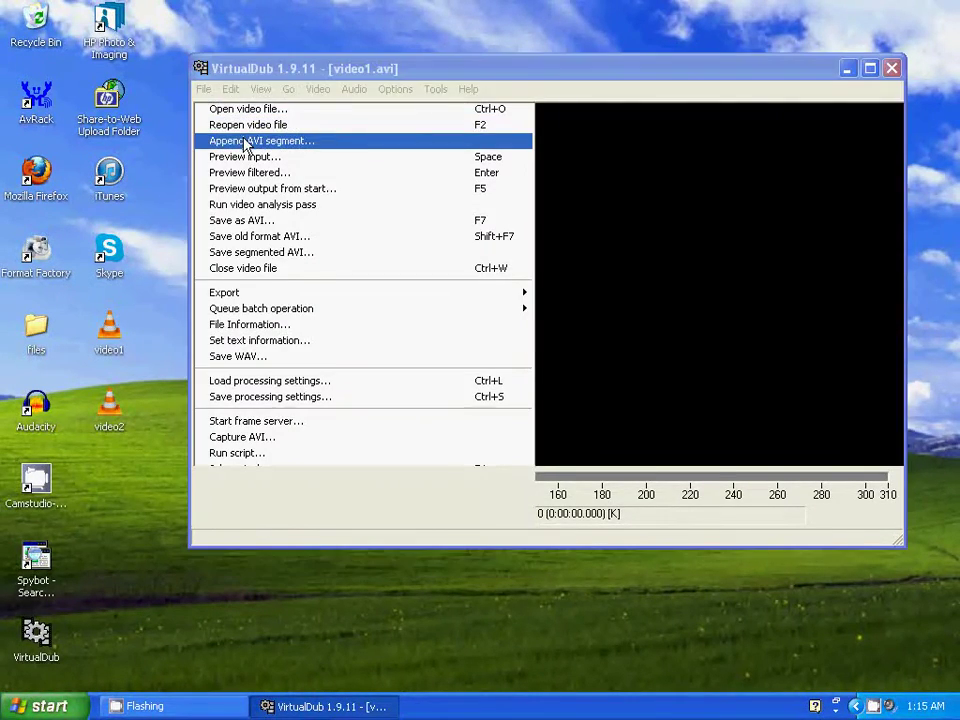
left_click(246, 141)
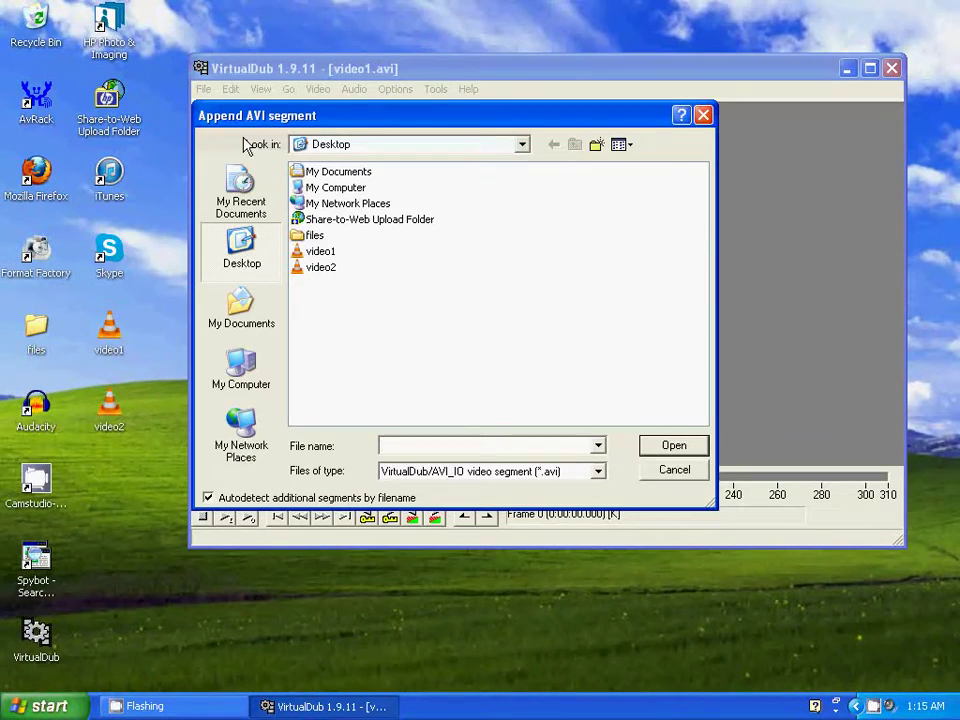
double_click(318, 269)
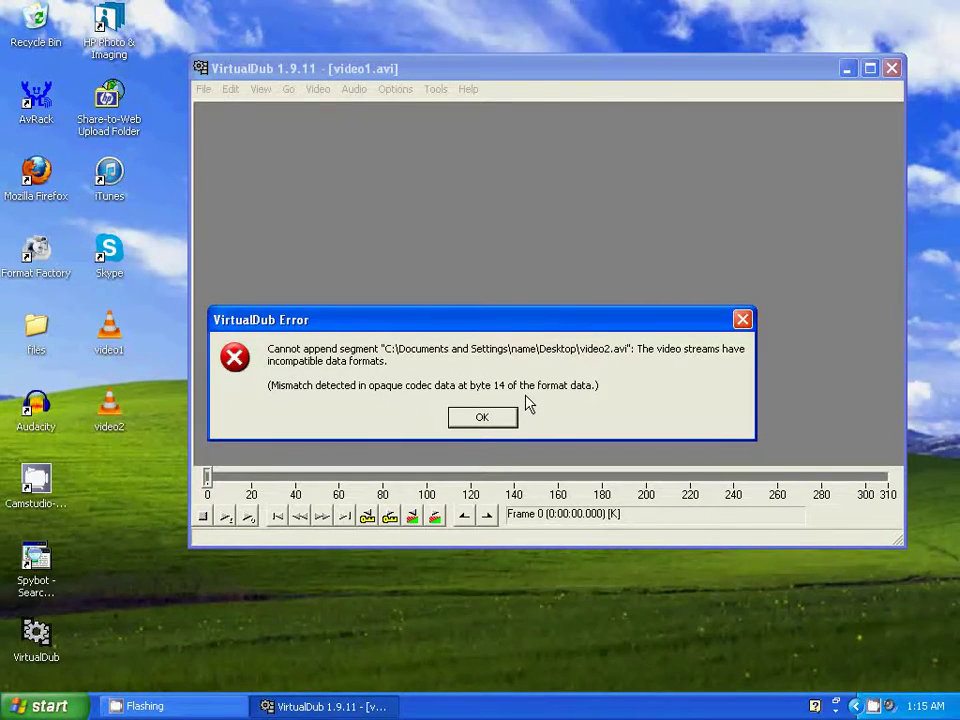
left_click(483, 423)
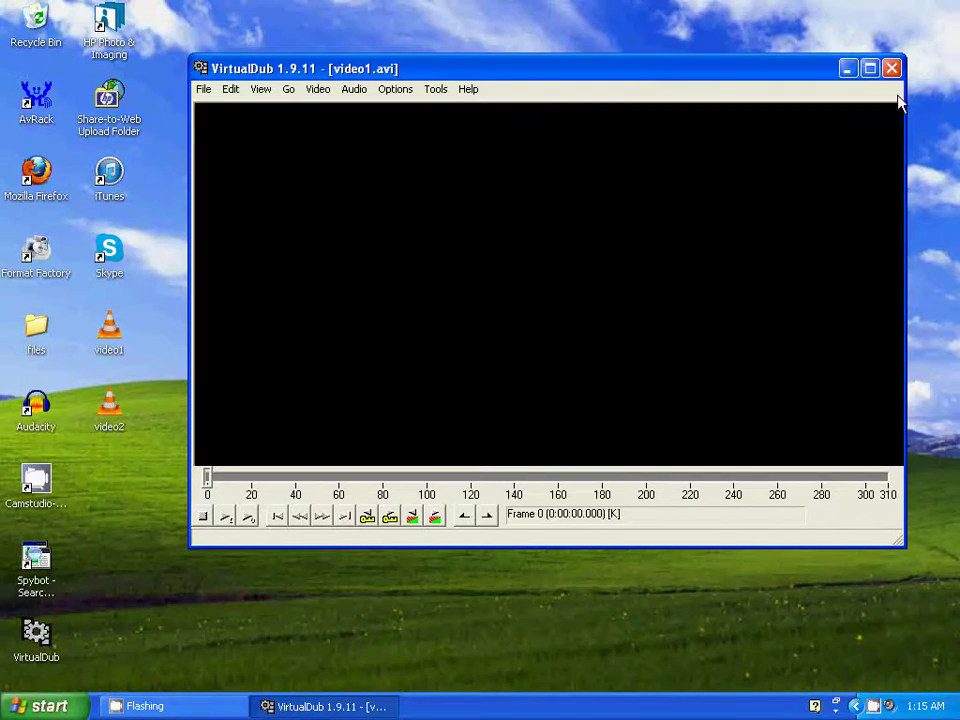
left_click(896, 70)
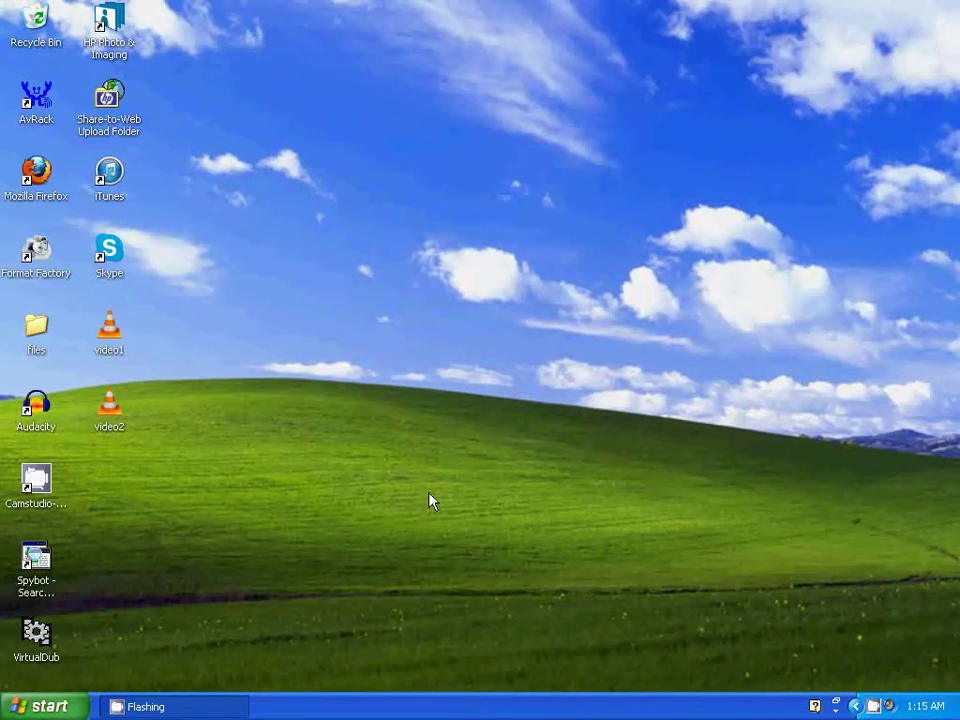
double_click(36, 172)
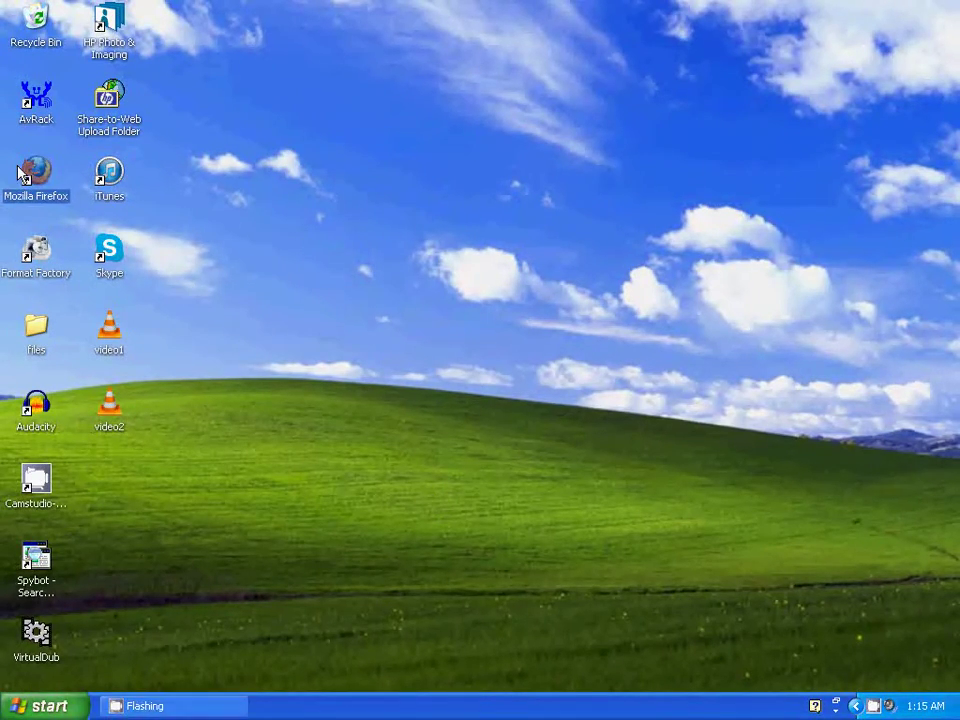
right_click(240, 89)
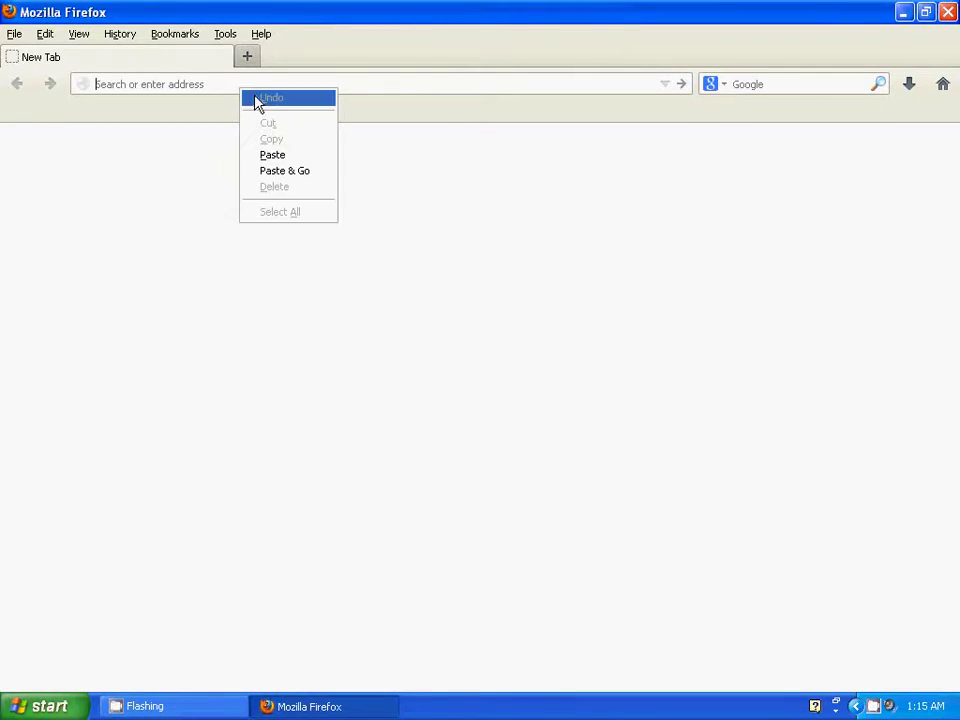
left_click(287, 158)
key("Return")
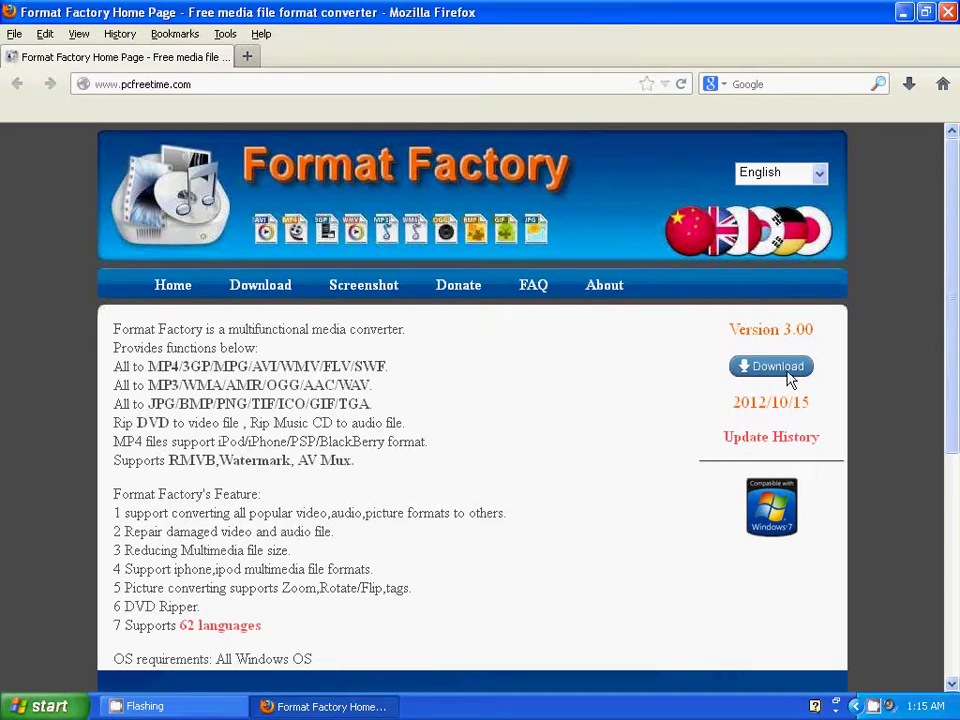
left_click(948, 12)
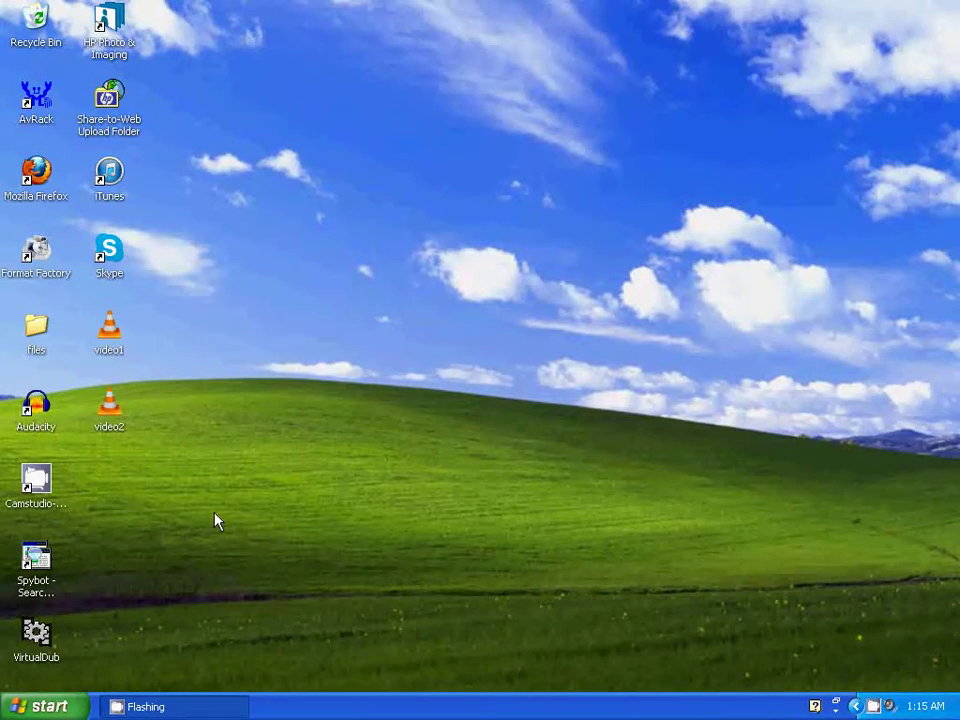
- In Format Factory, set up an All to AVI job with video1.avi and video2.avi
left_click(32, 256)
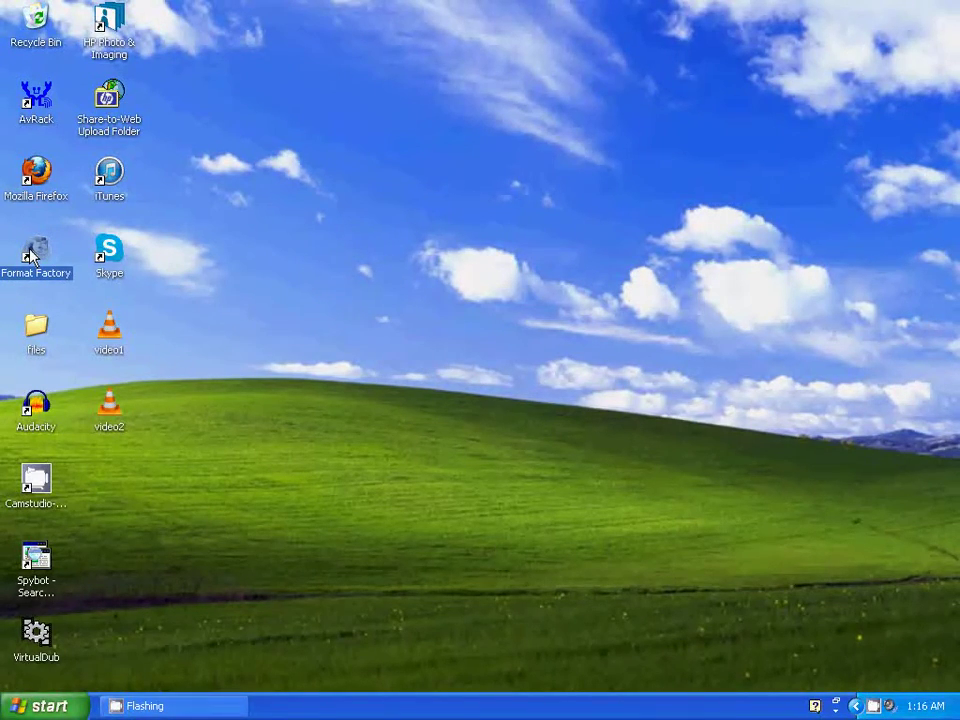
double_click(32, 256)
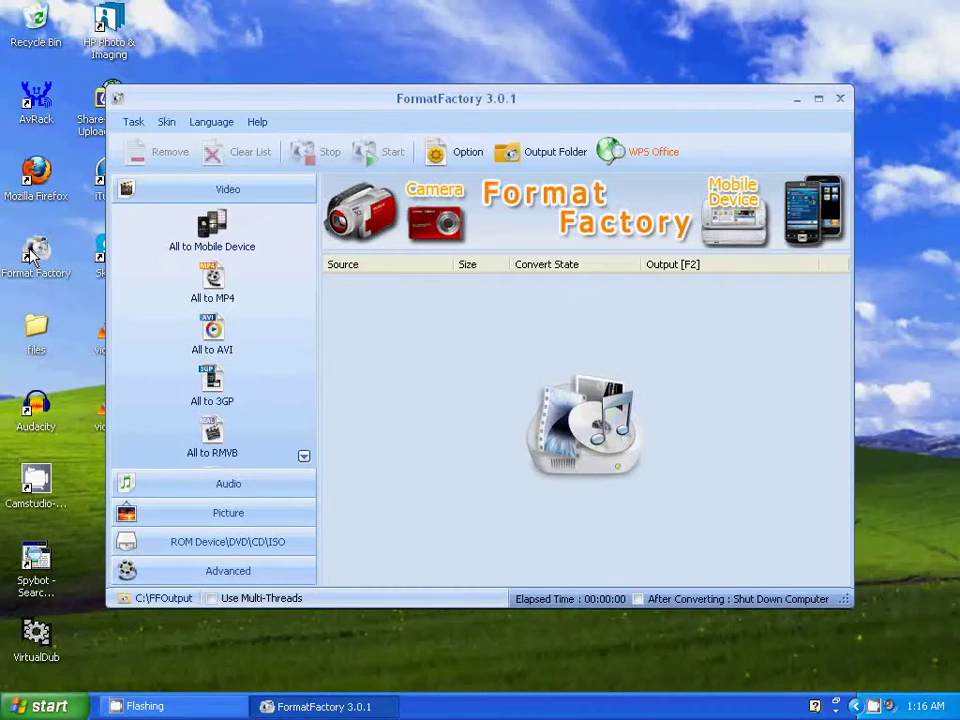
left_click(212, 330)
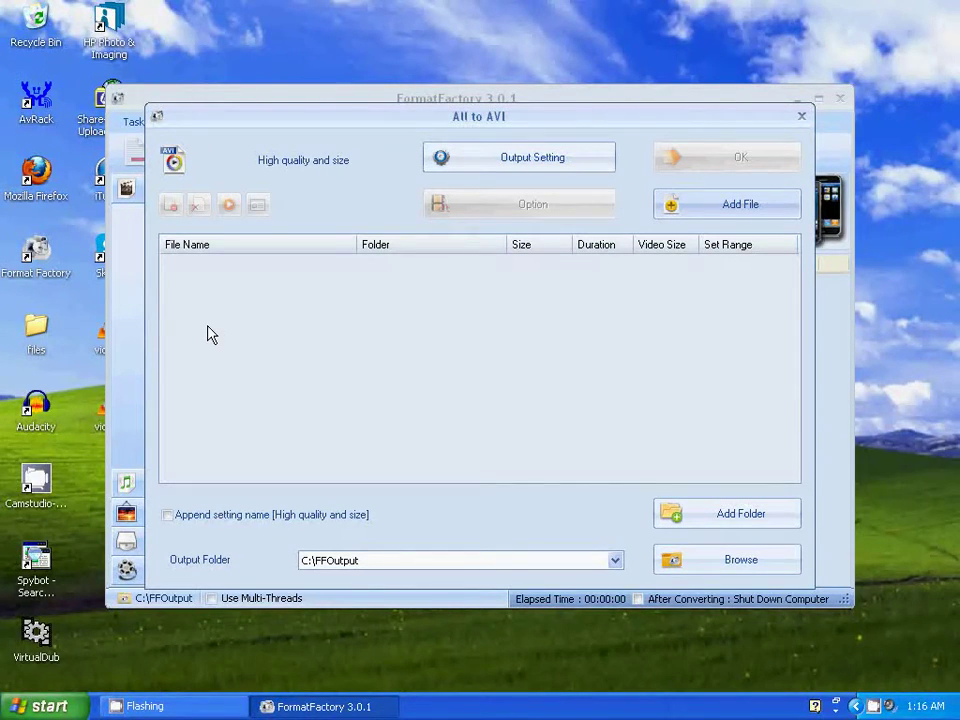
left_click(721, 211)
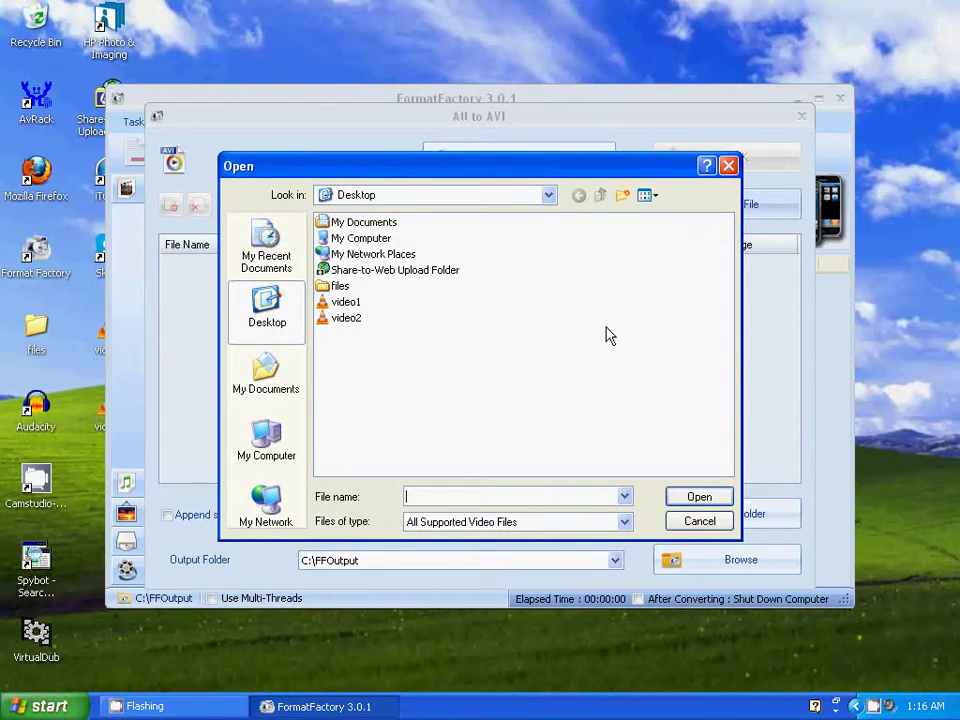
left_click(345, 304)
double_click(346, 318)
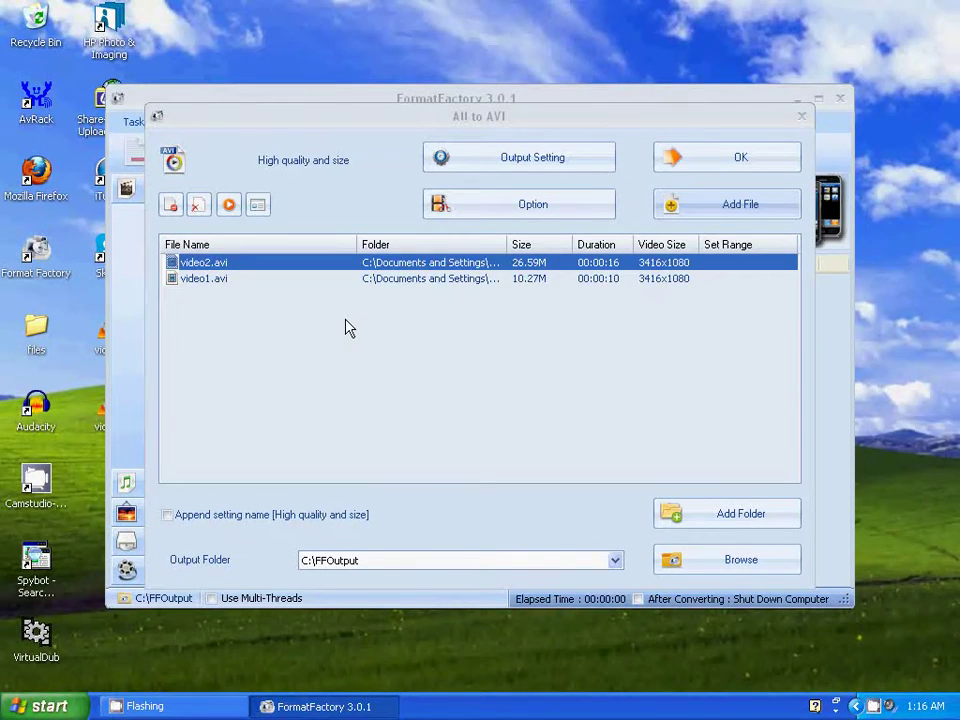
- Confirm the AVI job and run the conversion of both videos into C:\FFOutput
left_click(707, 167)
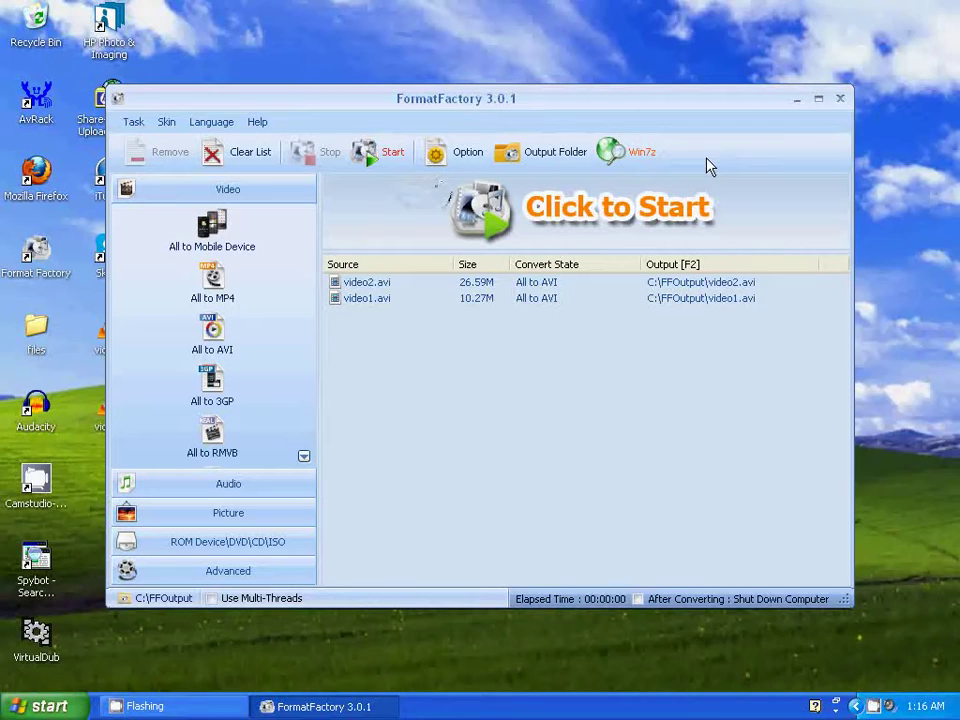
left_click(383, 155)
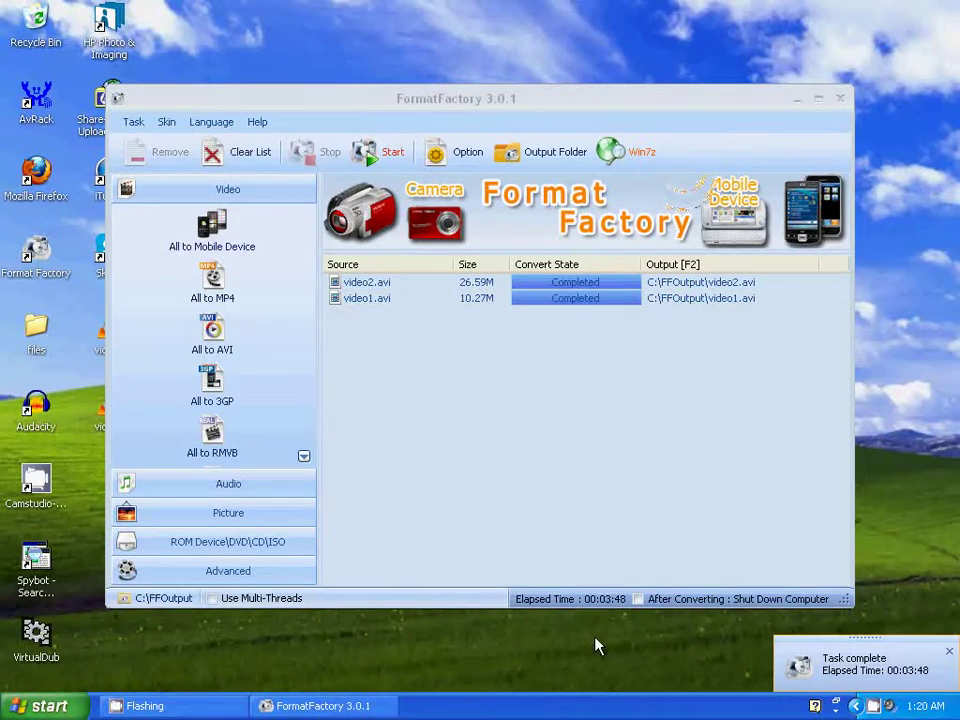
left_click_drag(580, 98, 750, 87)
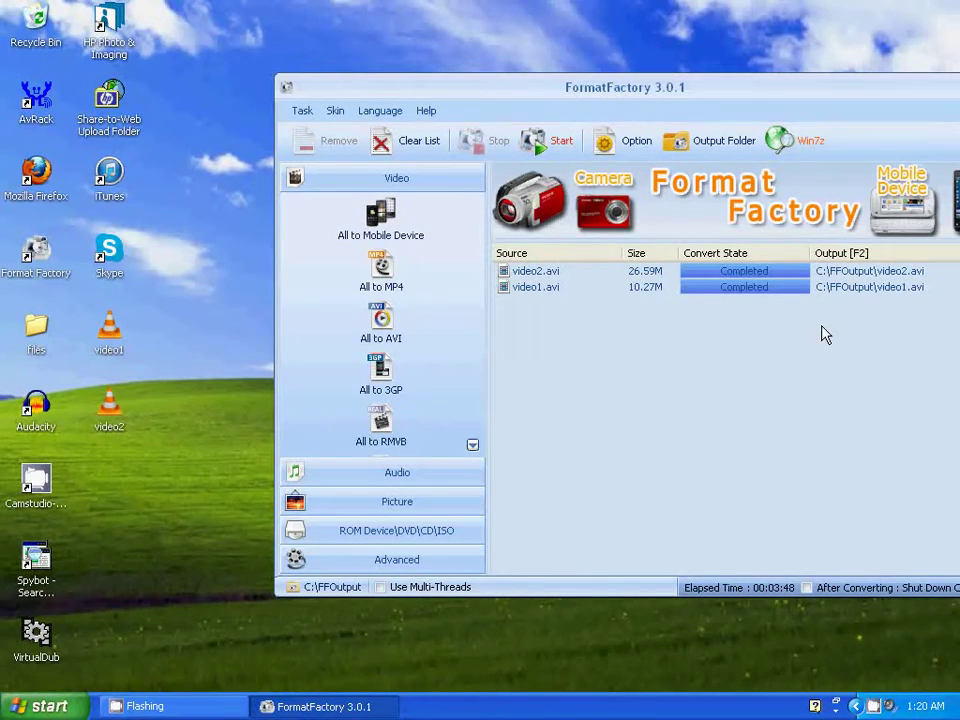
- Open the FFOutput folder and rename video1 to convertedfile1
left_click(714, 143)
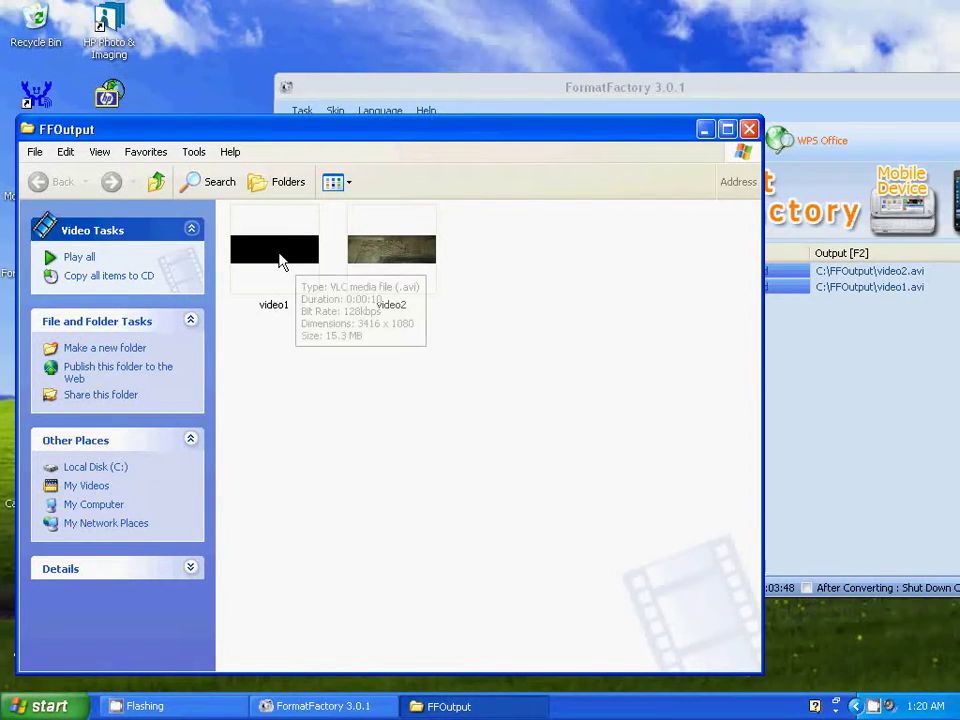
left_click_drag(500, 136, 770, 108)
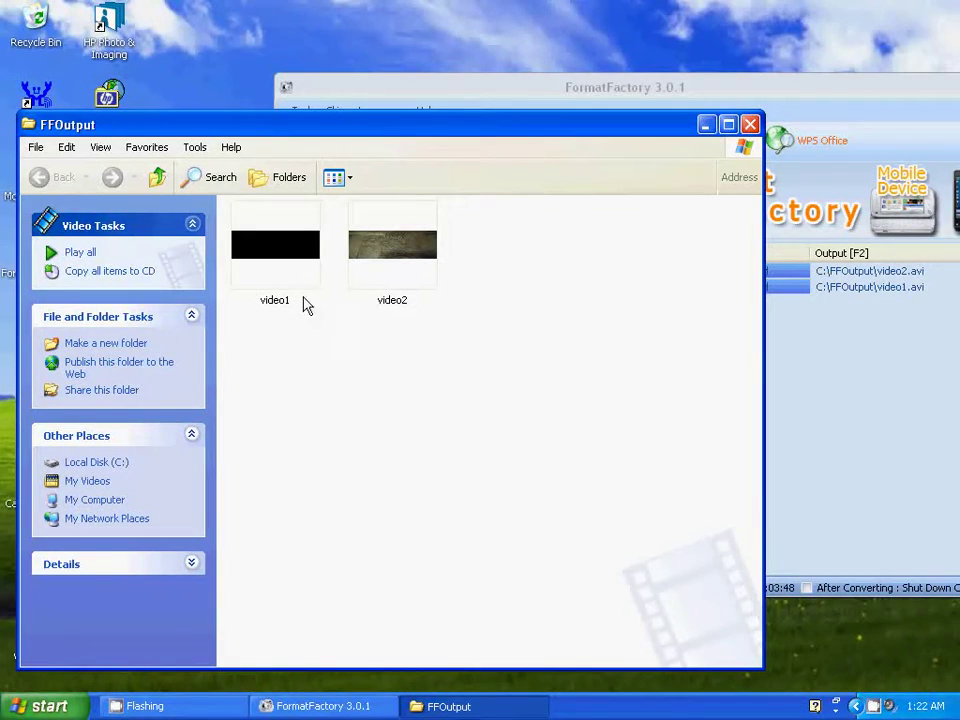
right_click(268, 246)
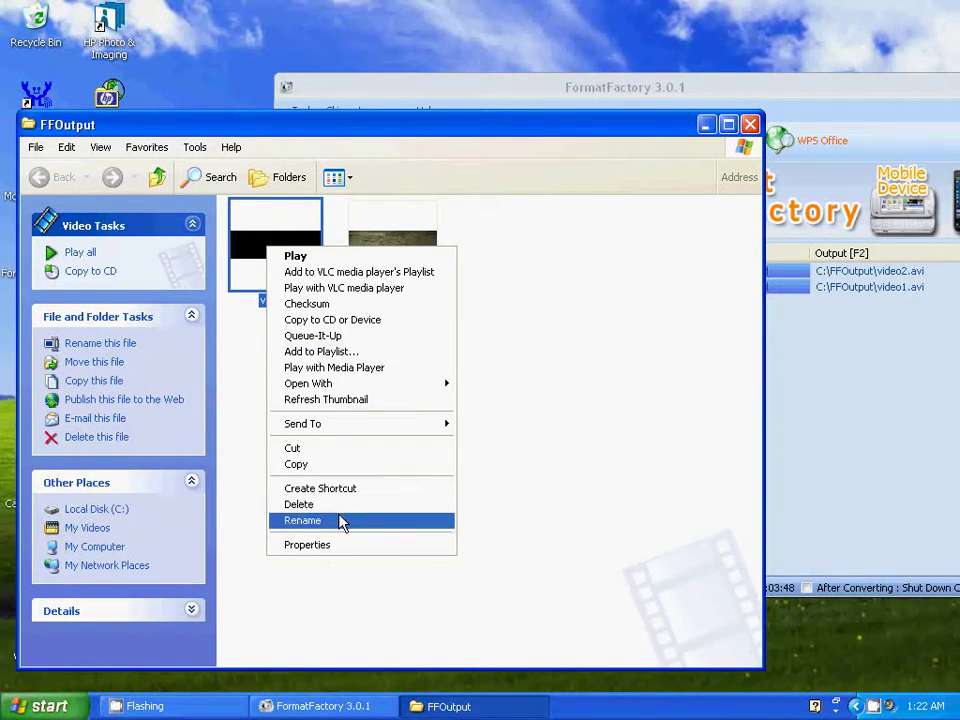
left_click(632, 396)
right_click(590, 414)
left_click(589, 418)
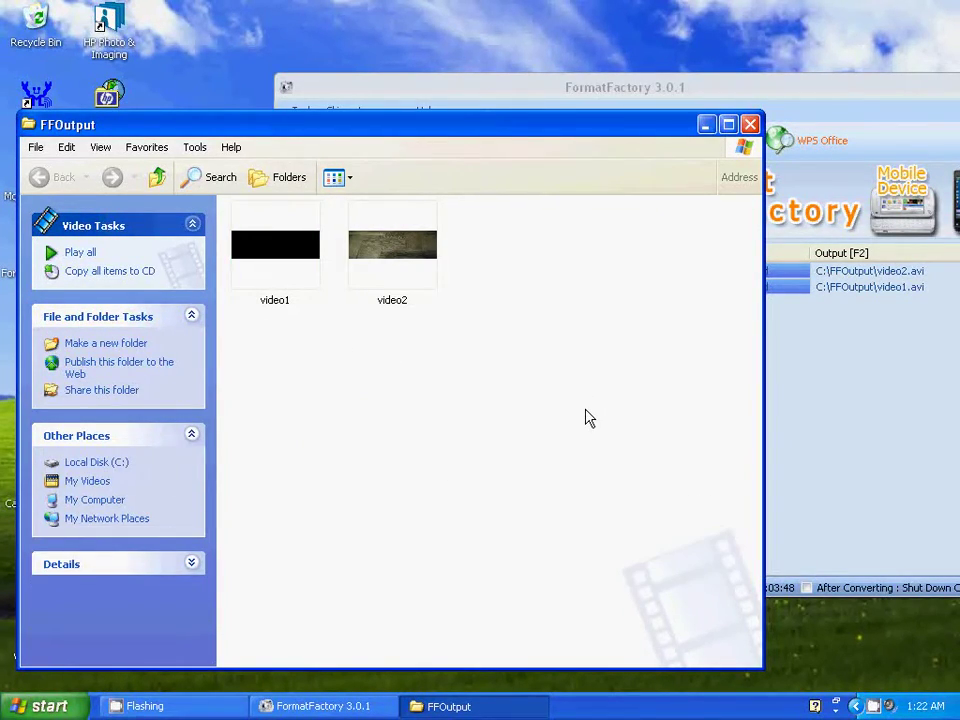
right_click(274, 234)
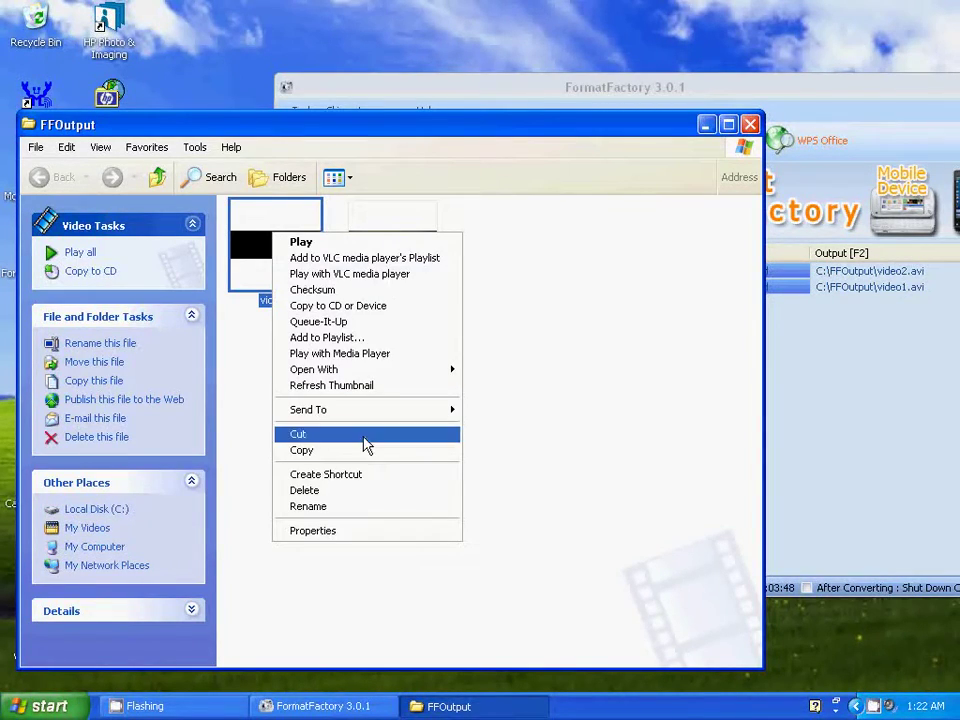
left_click(342, 507)
type("converted")
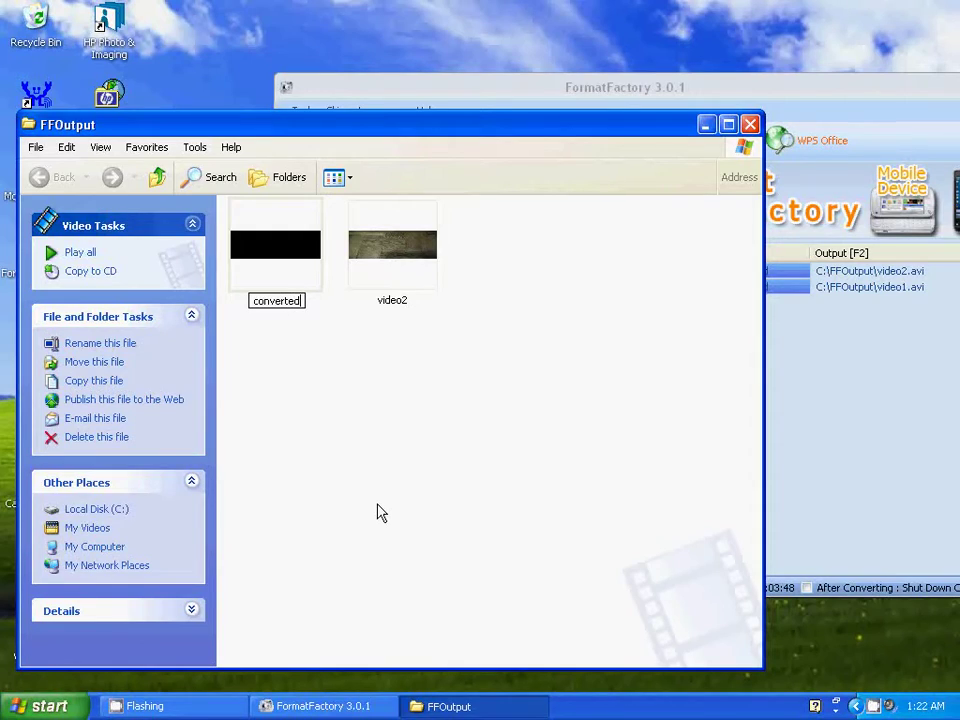
type("file1")
- Rename video2 to convertedfile2
right_click(390, 262)
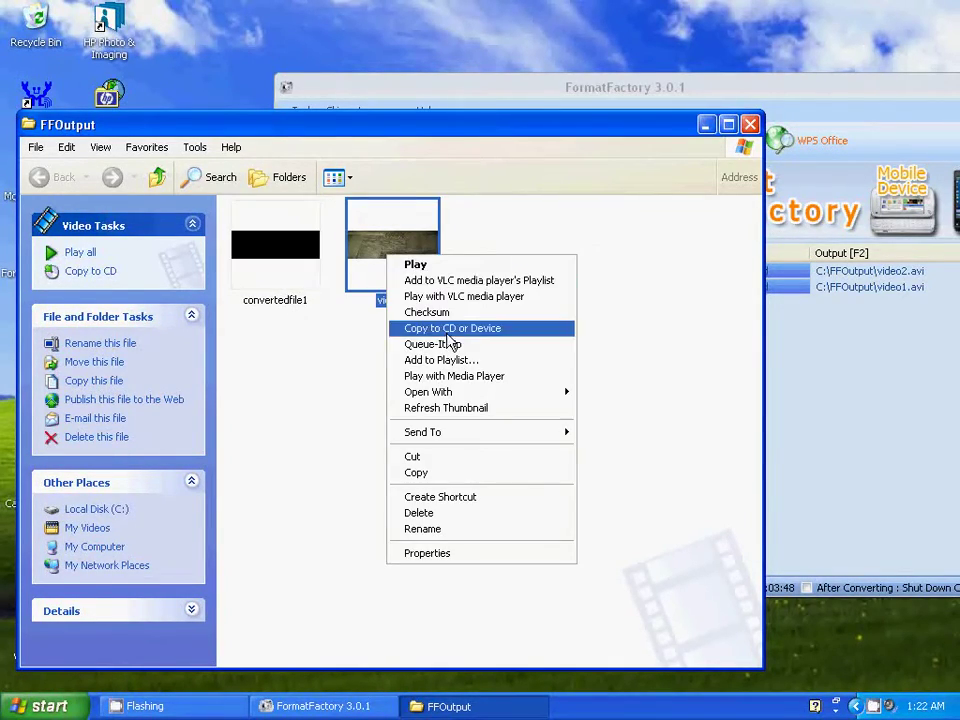
left_click(460, 529)
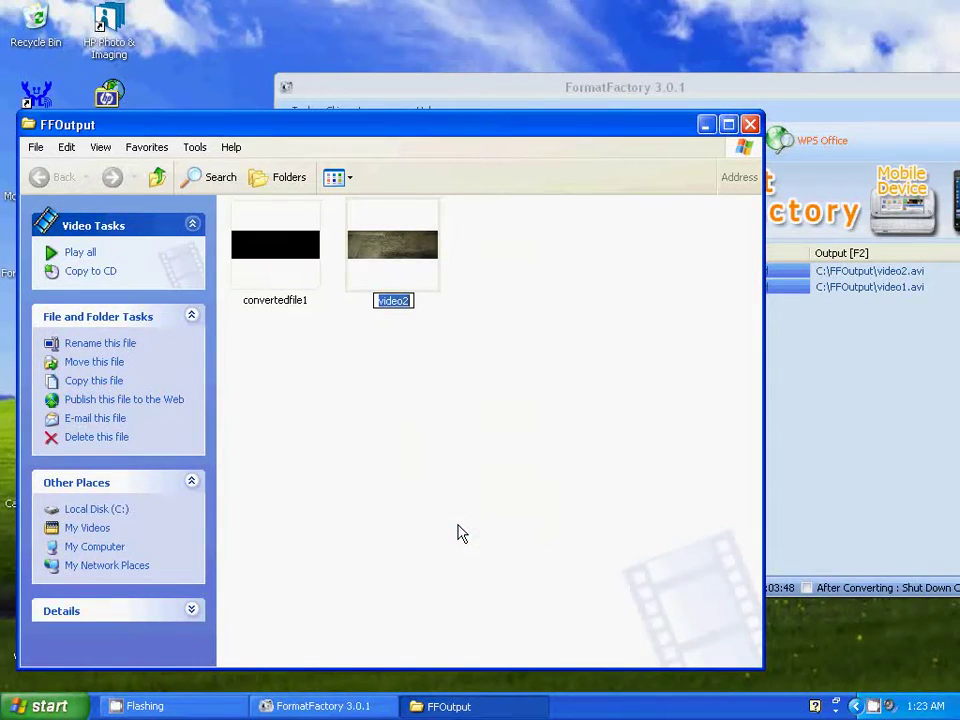
type("converted")
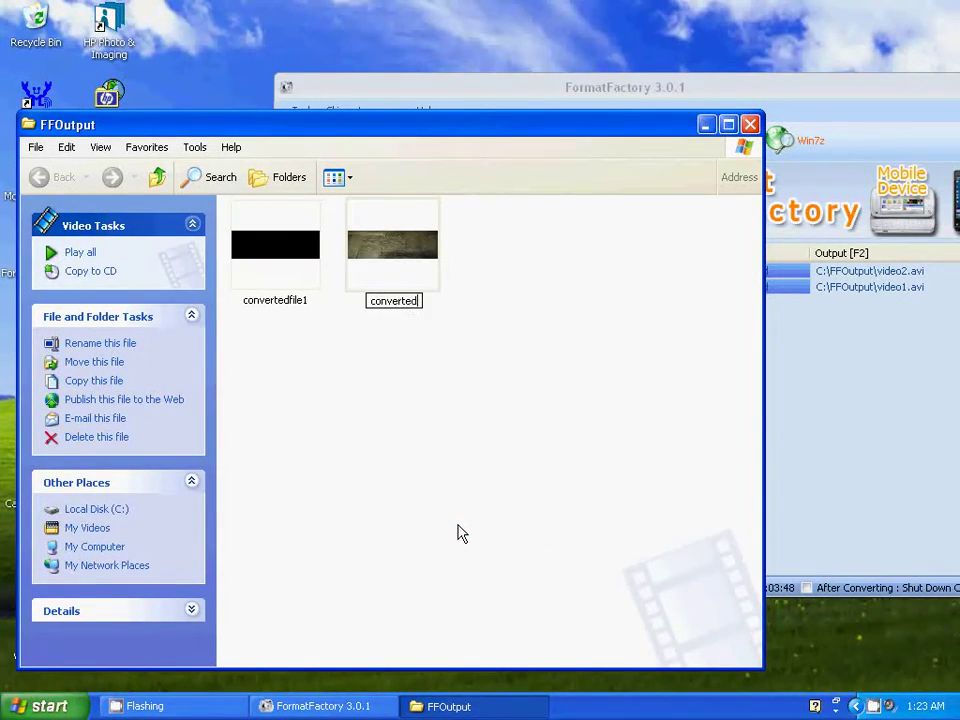
type("file2")
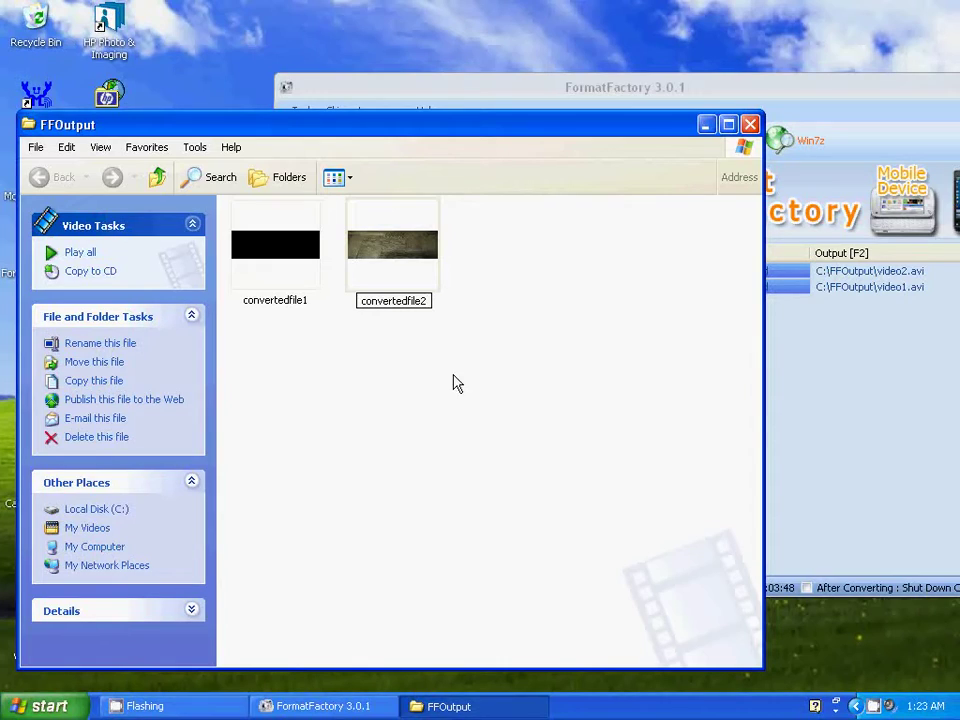
left_click(410, 265)
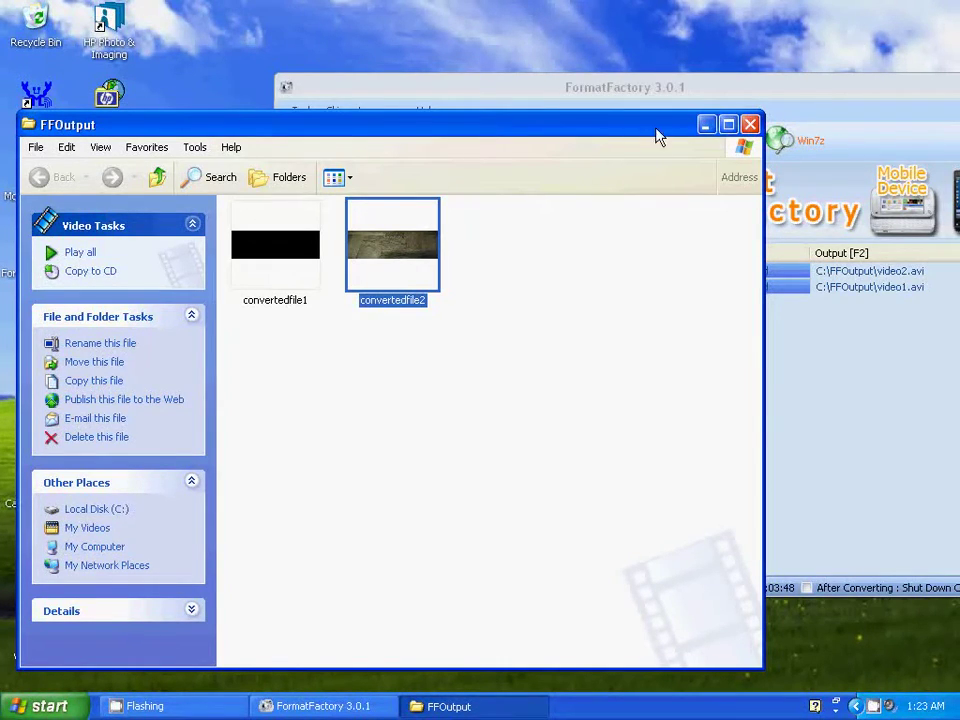
left_click(840, 97)
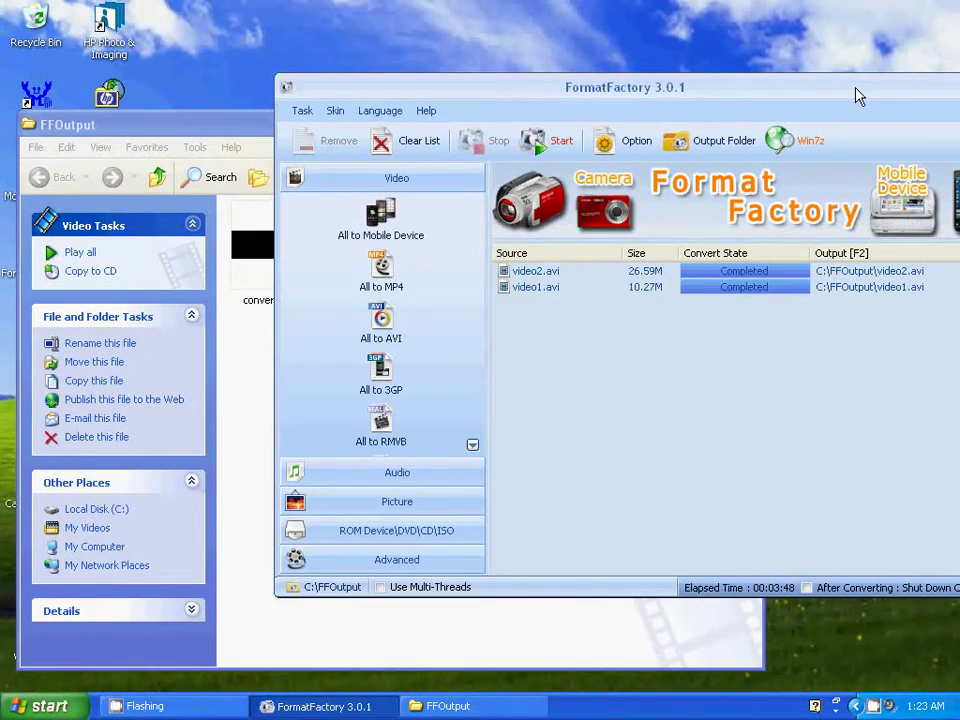
- Close Format Factory, drag convertedfile1 and convertedfile2 onto the desktop, and close FFOutput
left_click_drag(857, 95, 705, 97)
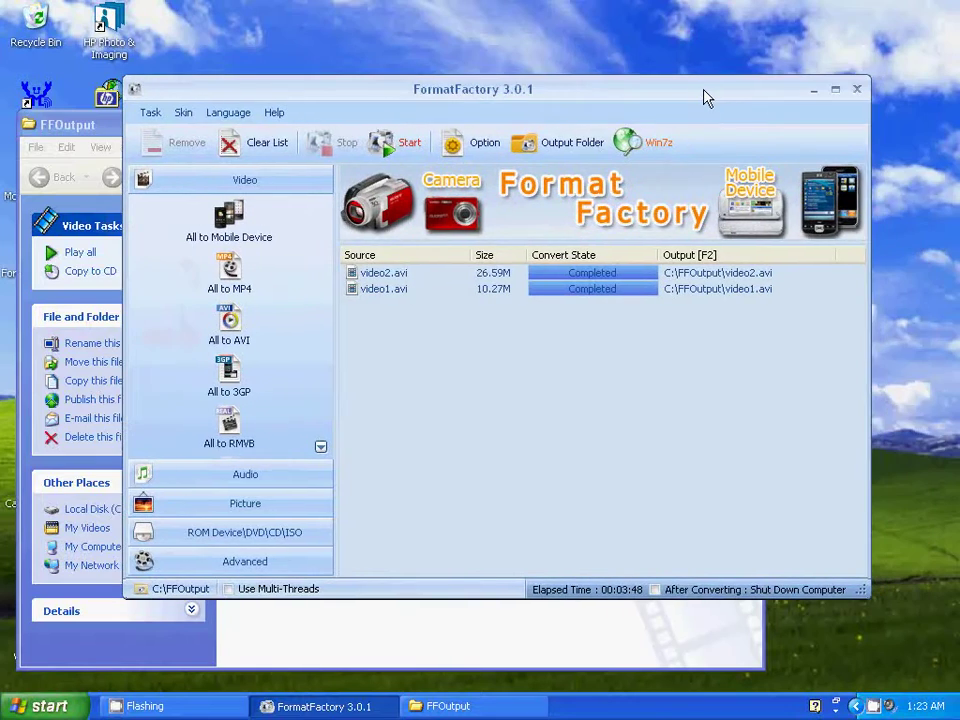
left_click(857, 90)
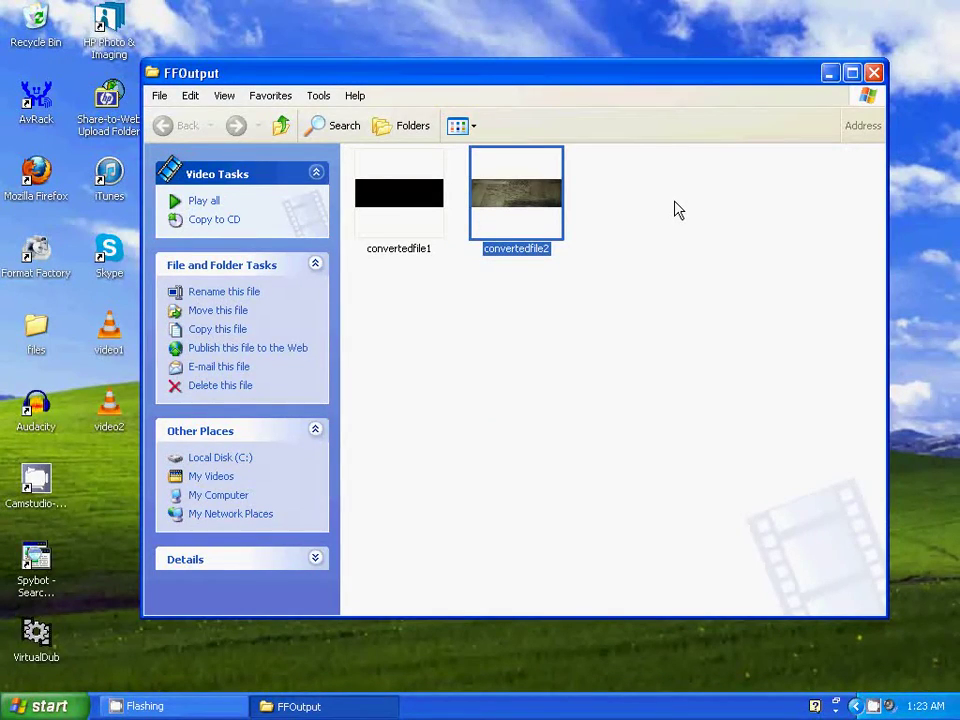
left_click(388, 212, "ctrl")
left_click_drag(546, 189, 122, 508)
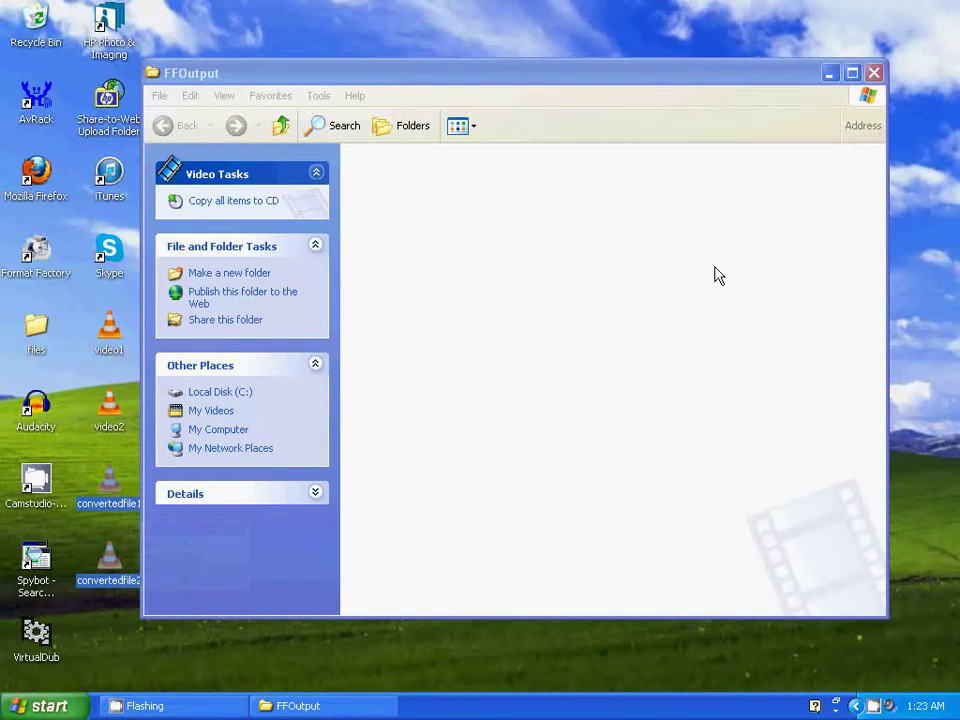
left_click(875, 80)
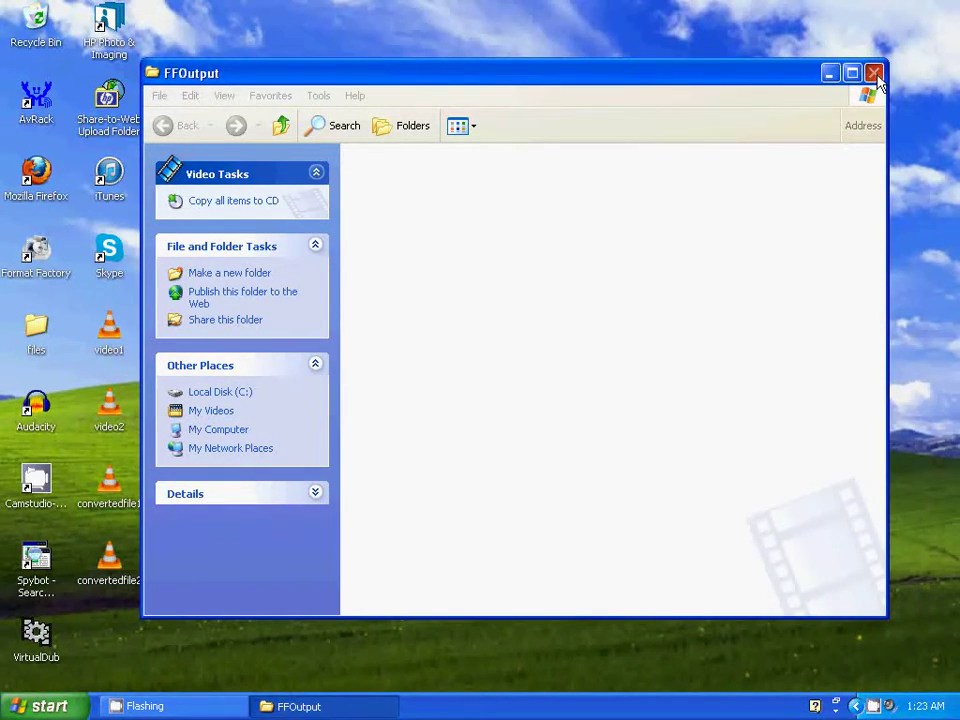
left_click(874, 74)
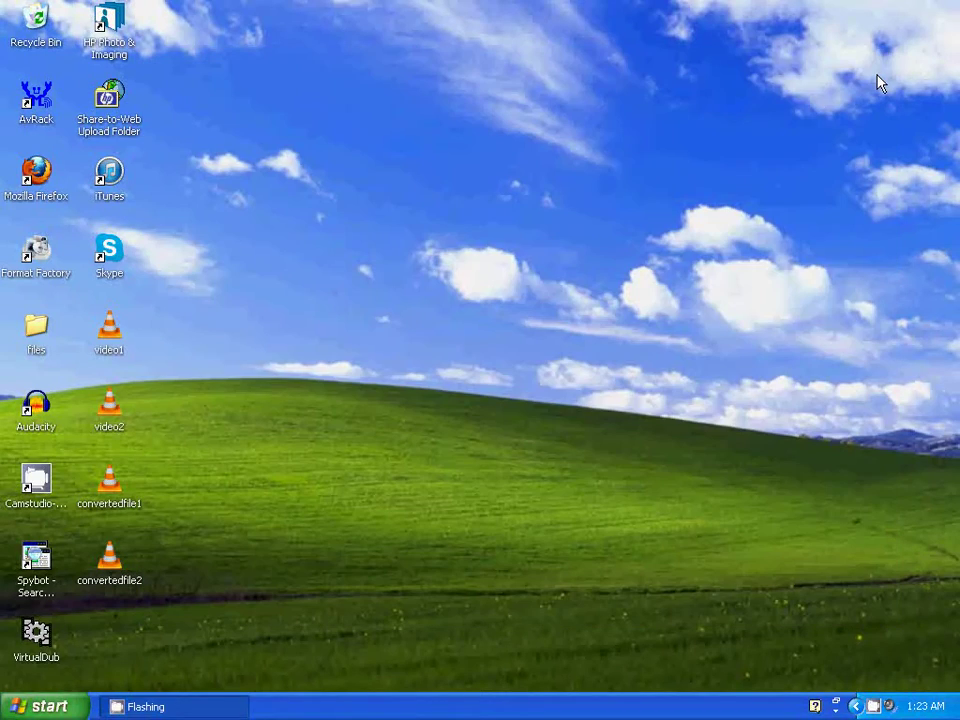
- Start VirtualDub with convertedfile1.avi, dismiss the audio start-position warning, and choose Append AVI segment
double_click(40, 645)
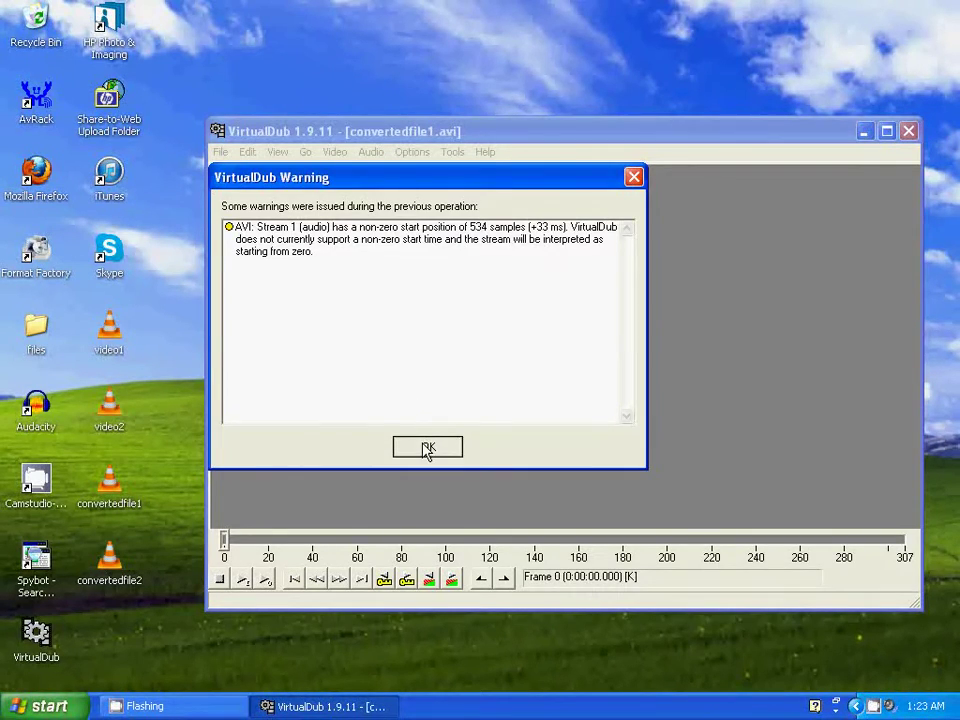
left_click(427, 448)
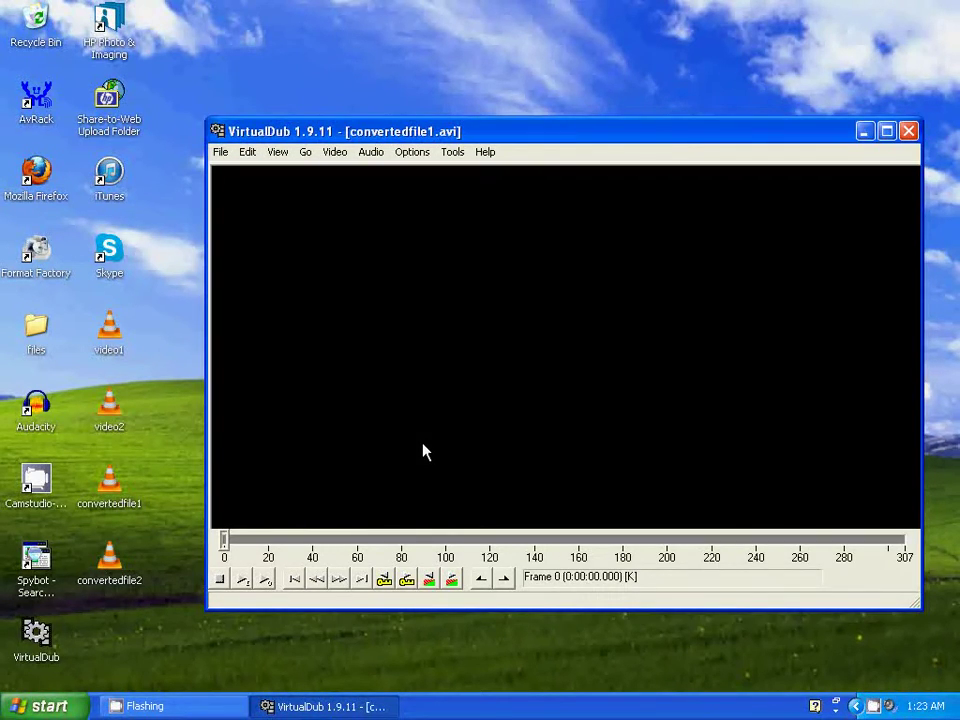
left_click(220, 153)
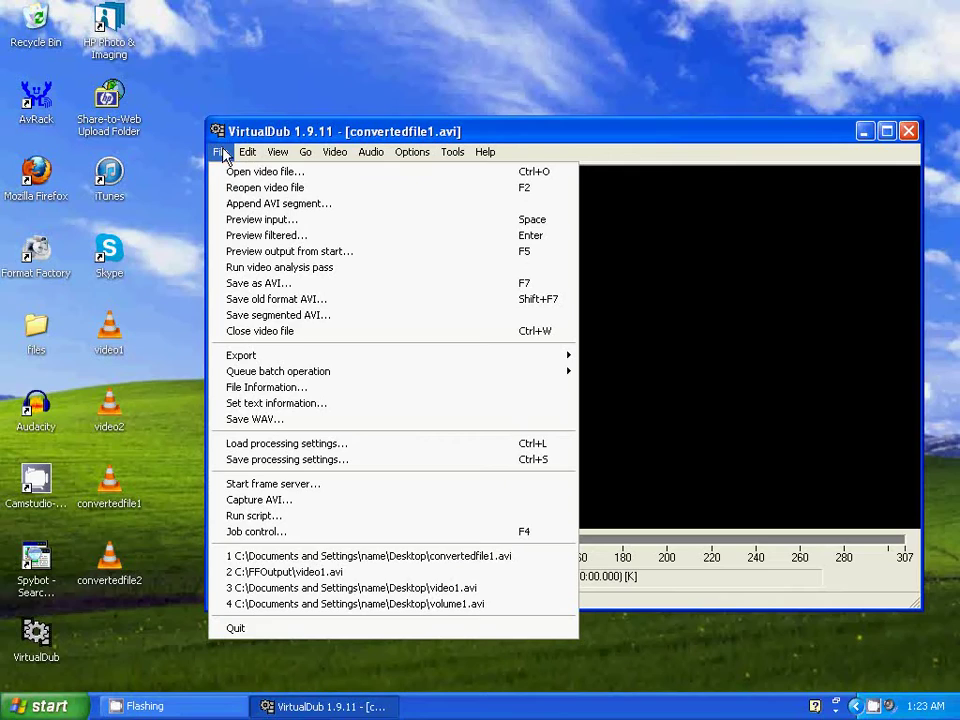
left_click(248, 206)
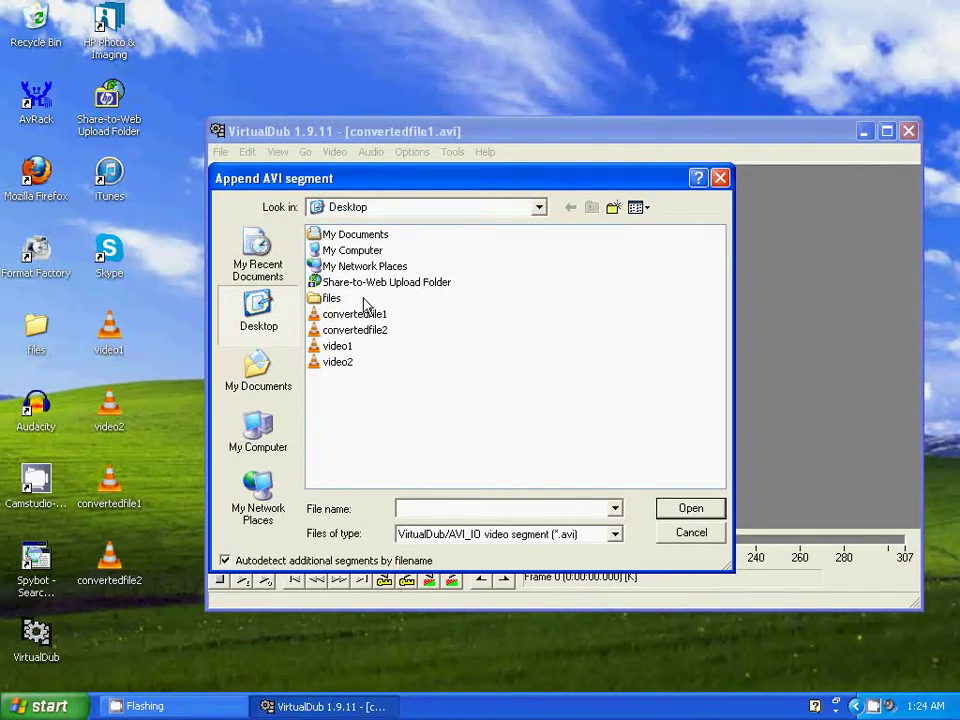